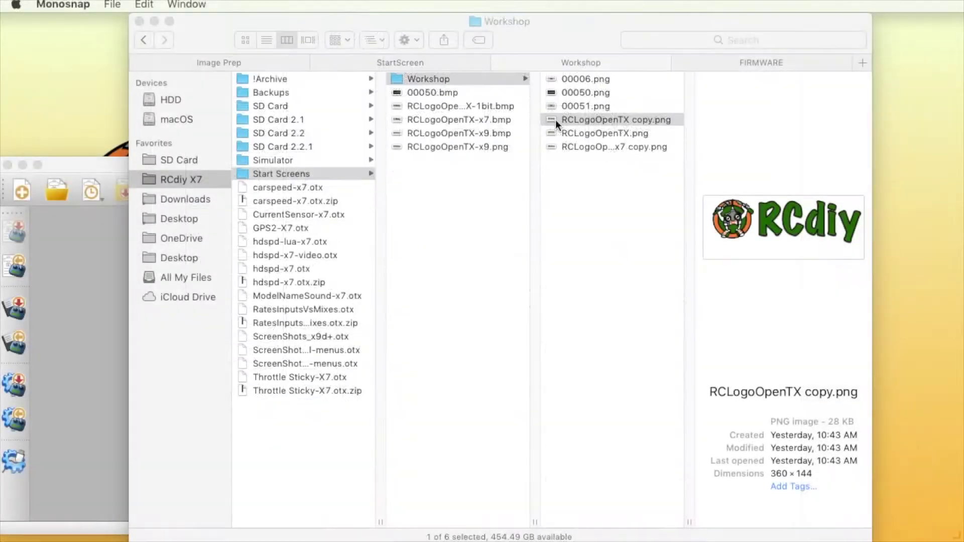
Open RCLogoOpenTX copy.png from Finder with GIMP.app via its right-click menu
left_click(556, 120)
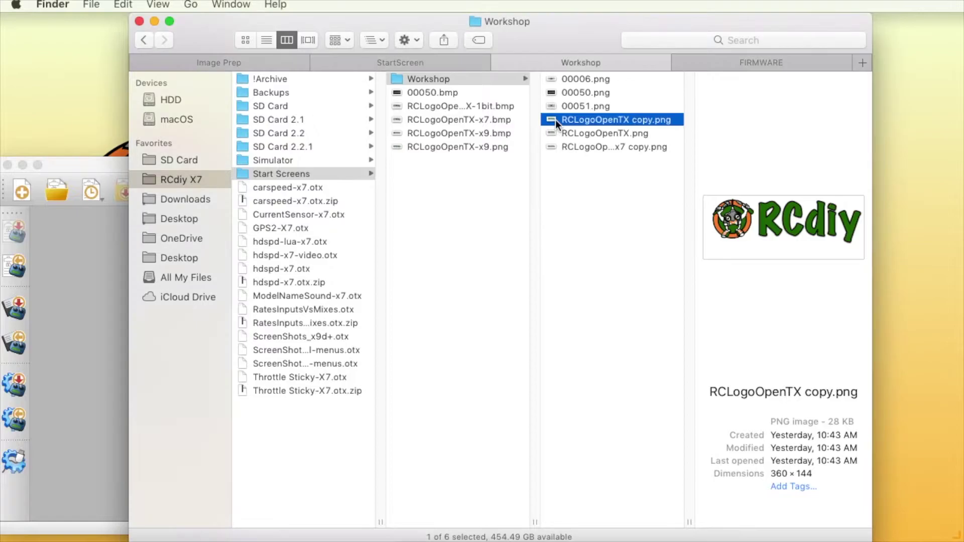
right_click(556, 120)
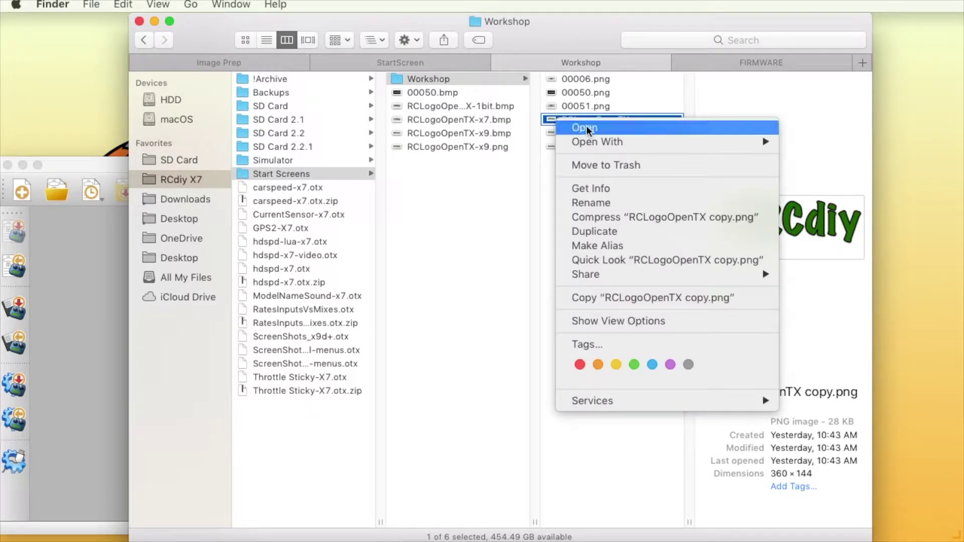
mouse_move(592, 142)
left_click(814, 183)
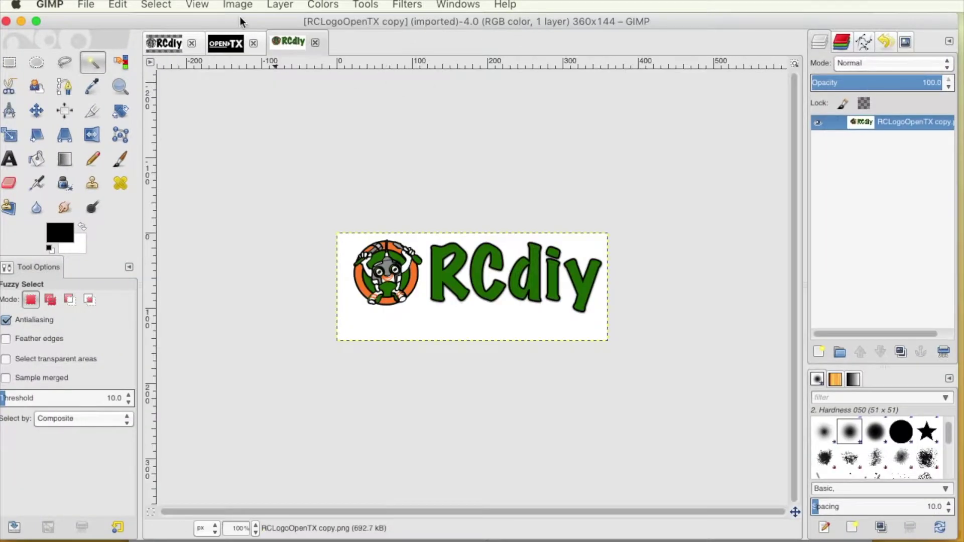
Autocrop and then zealous-crop the logo down to 324x100
left_click(239, 6)
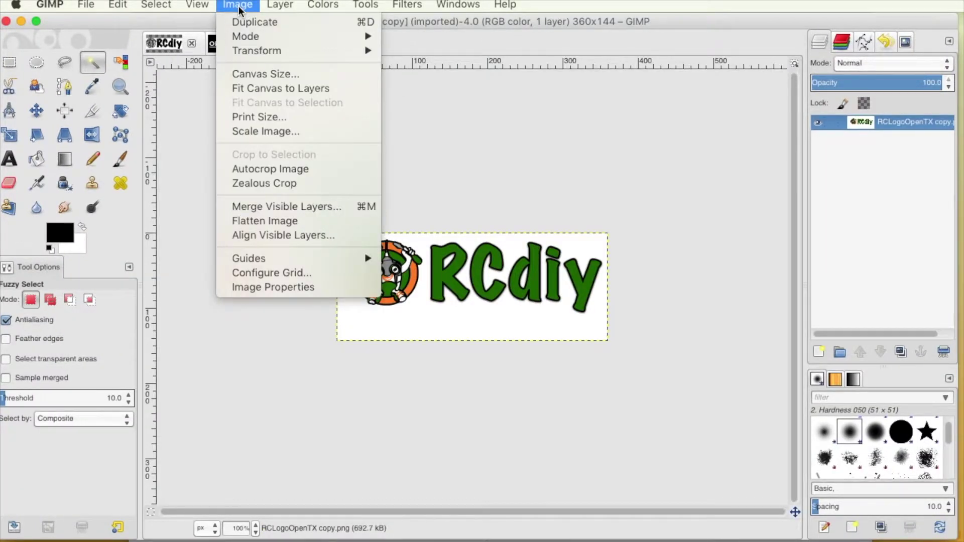
left_click(242, 169)
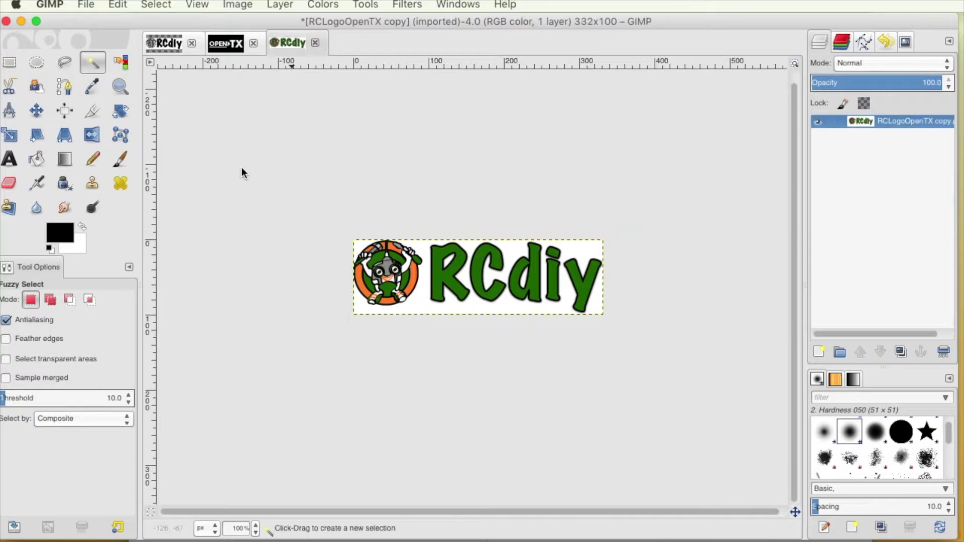
left_click(237, 6)
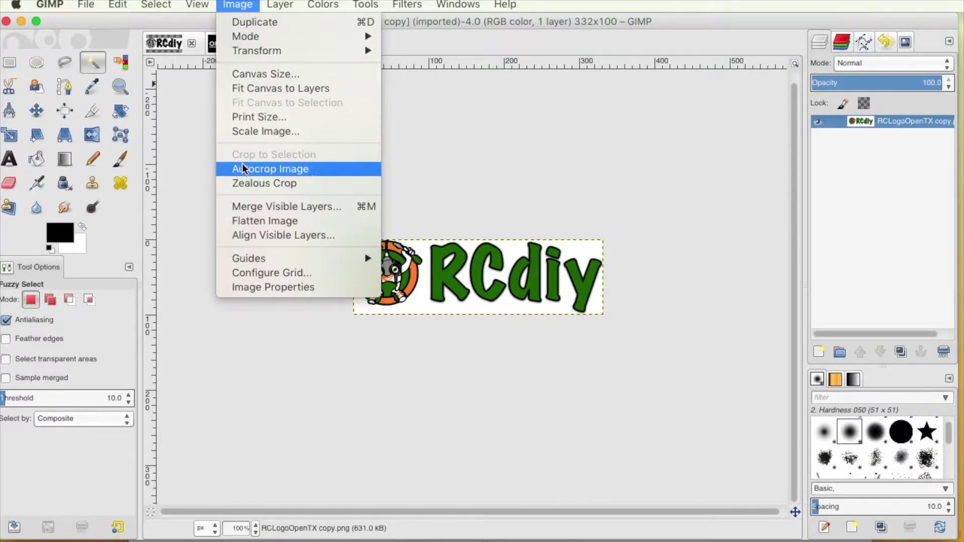
left_click(246, 182)
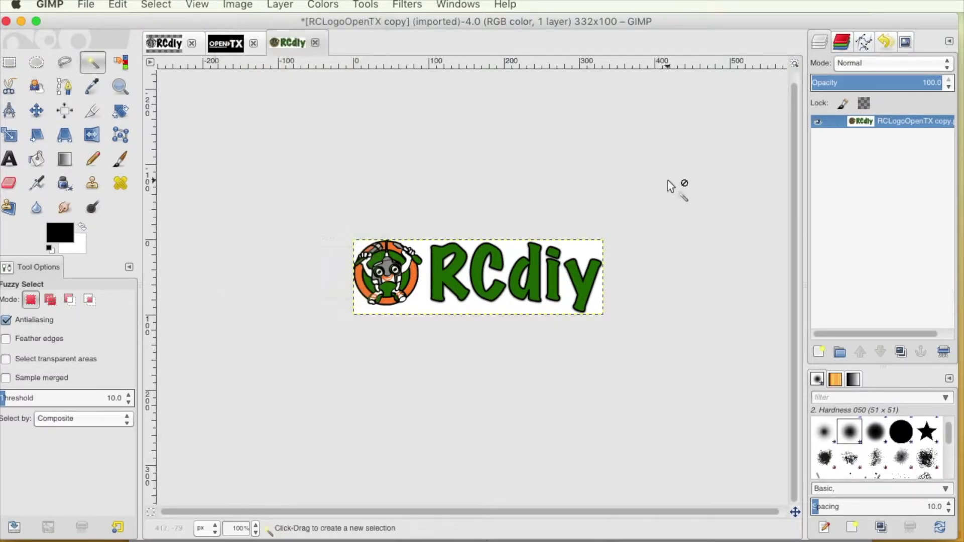
Convert the image to Grayscale mode
left_click(238, 6)
mouse_move(245, 36)
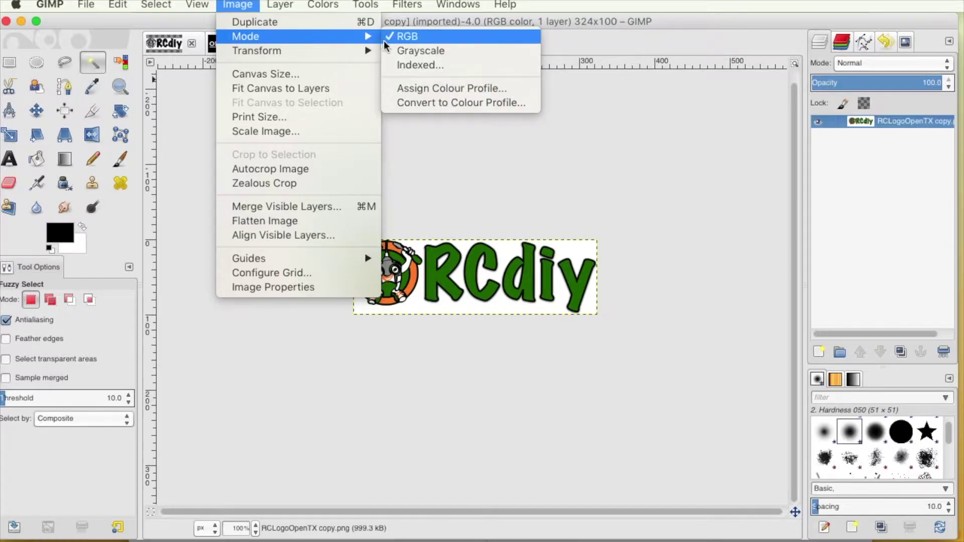
left_click(417, 45)
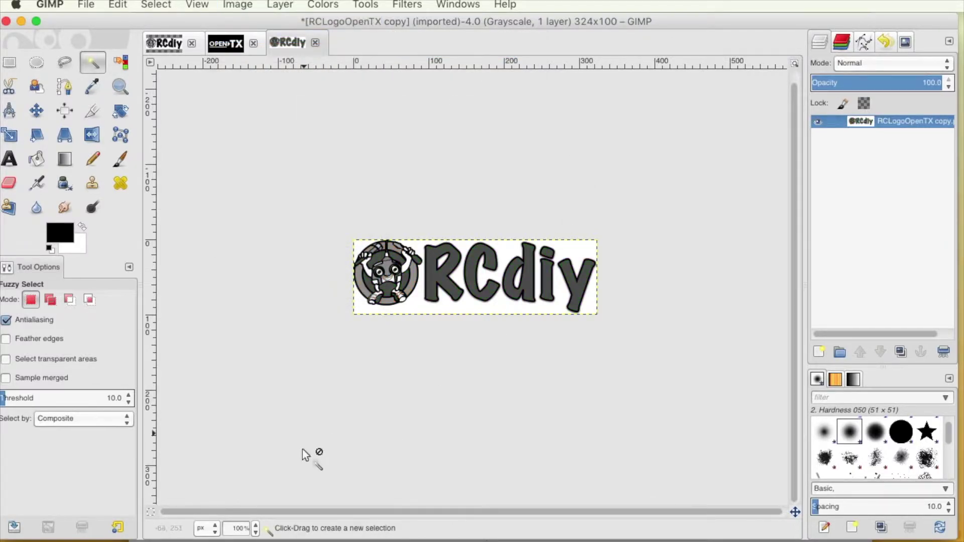
At 200% zoom, delete the grey robot body and the ring beside its head
left_click(256, 528)
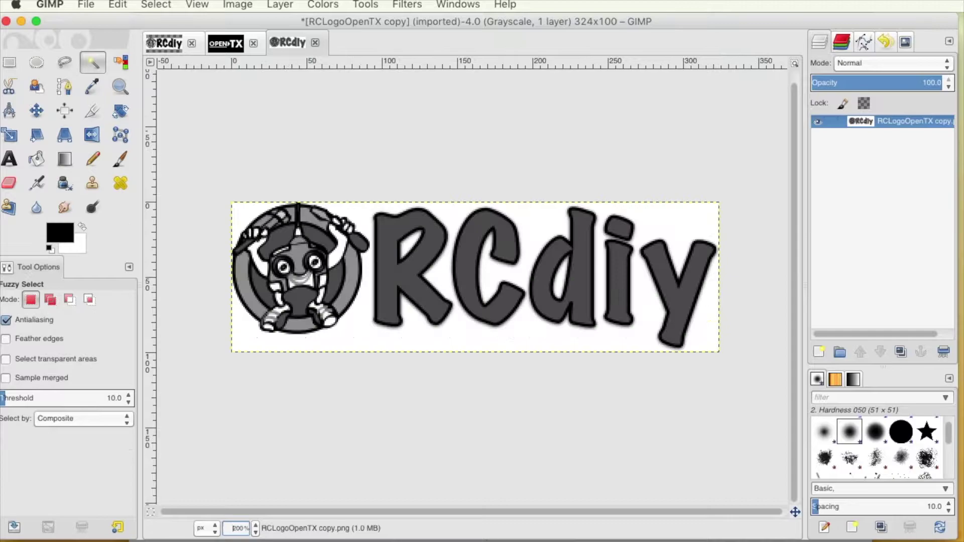
key("super+Tab")
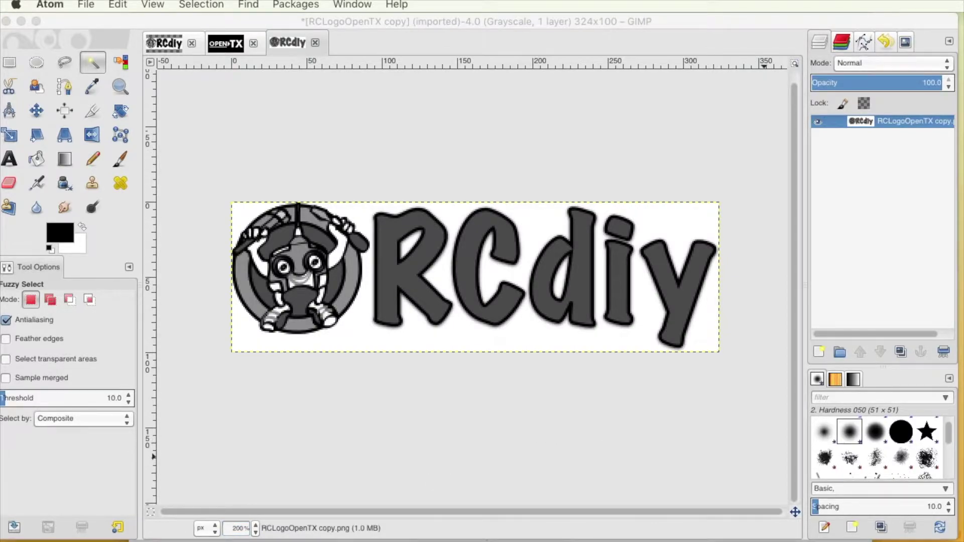
left_click(94, 64)
left_click_drag(300, 299, 301, 299)
key("Delete")
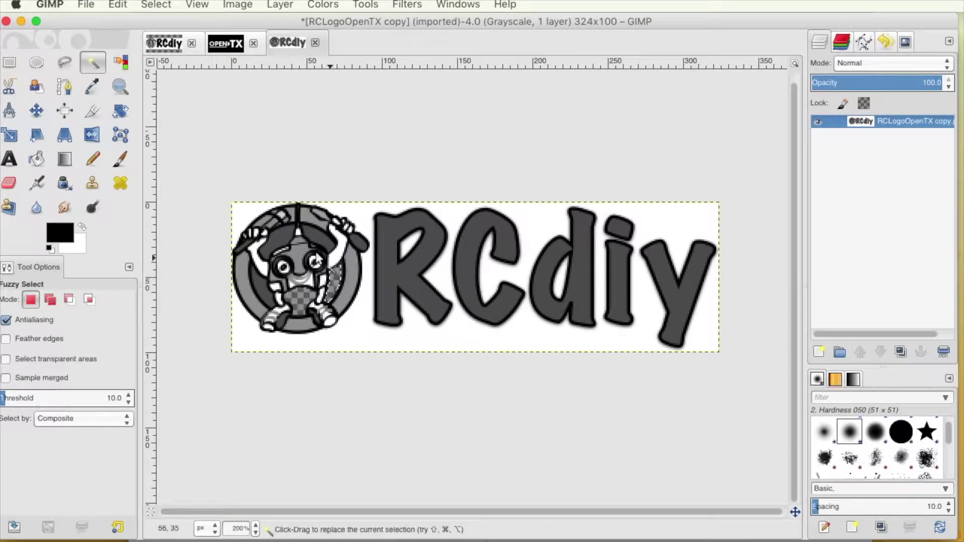
left_click(313, 236)
key("Delete")
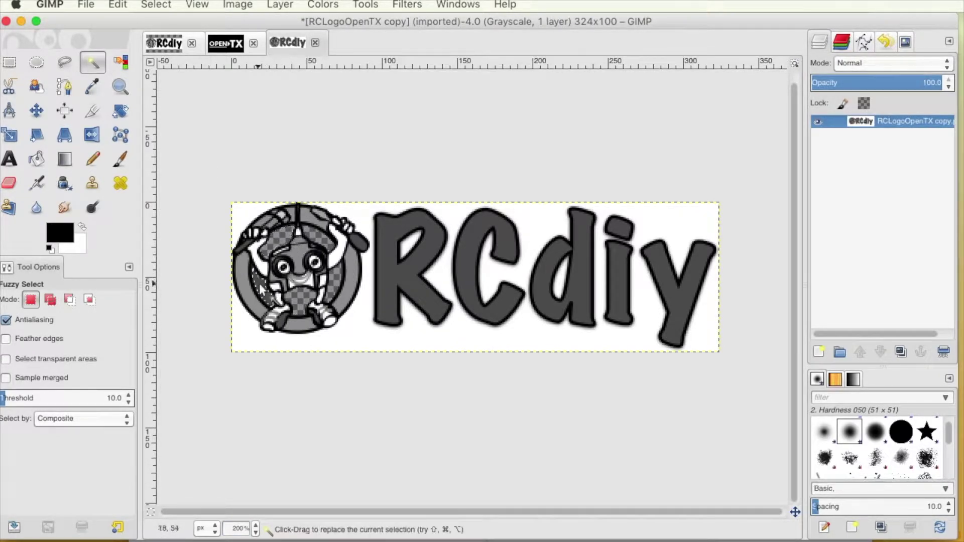
left_click(233, 5)
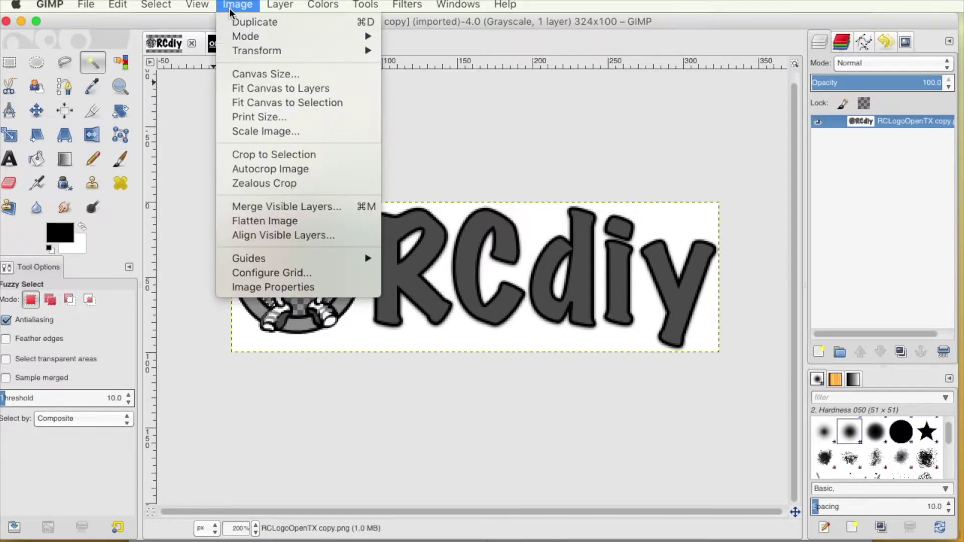
Convert the image to indexed colour using the black-and-white 1-bit palette
left_click(420, 65)
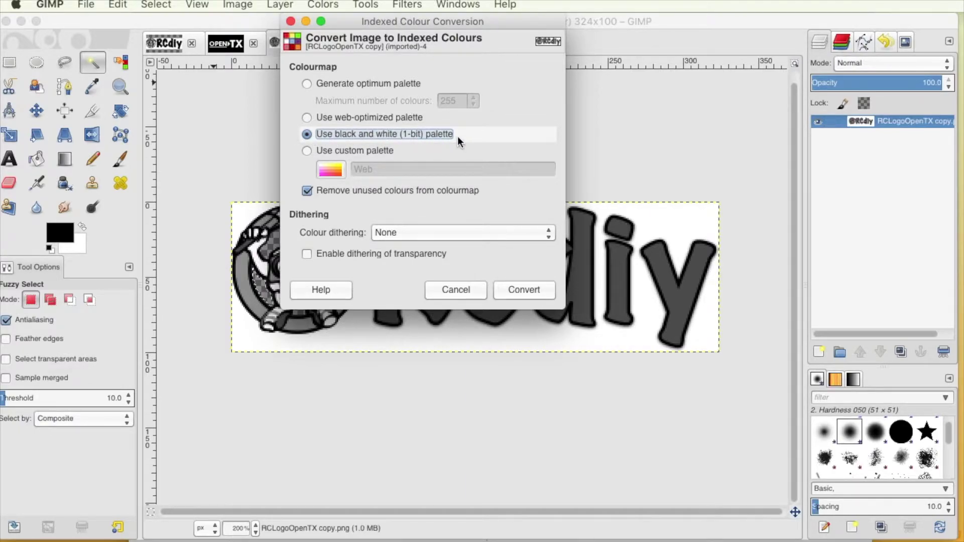
left_click(306, 84)
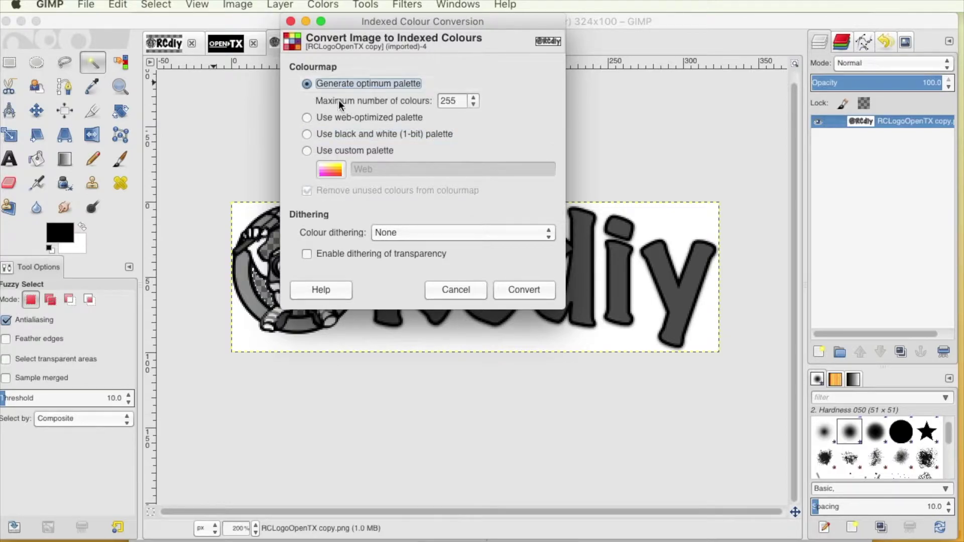
double_click(450, 101)
type("16")
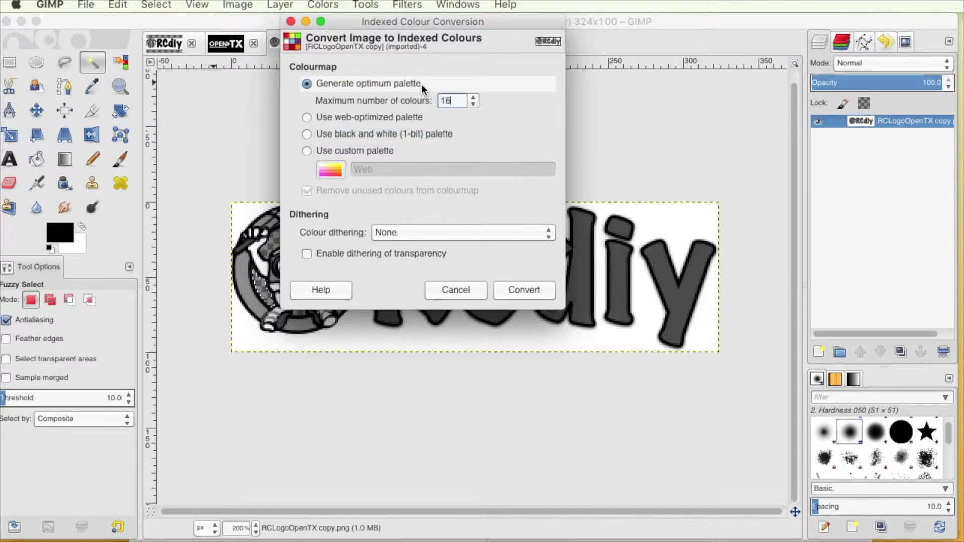
left_click(306, 135)
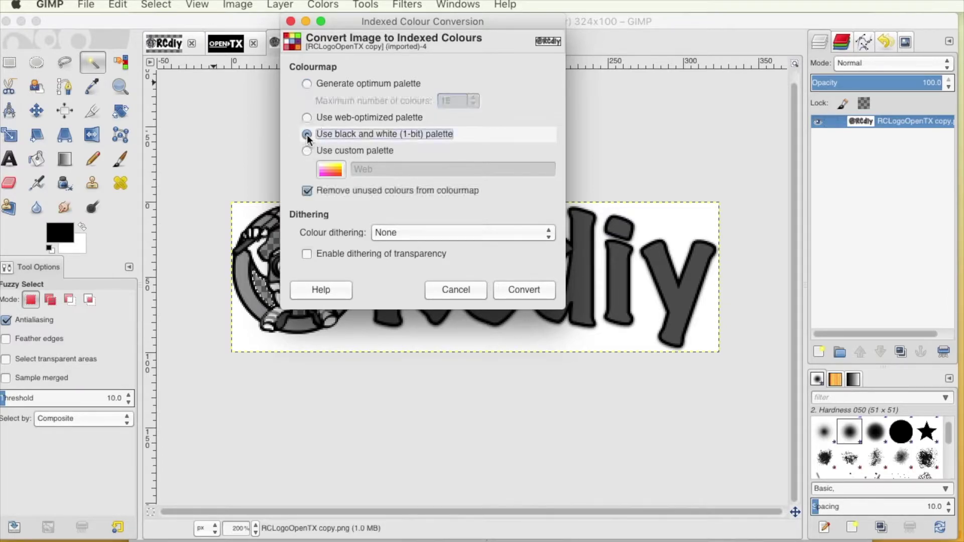
left_click(526, 290)
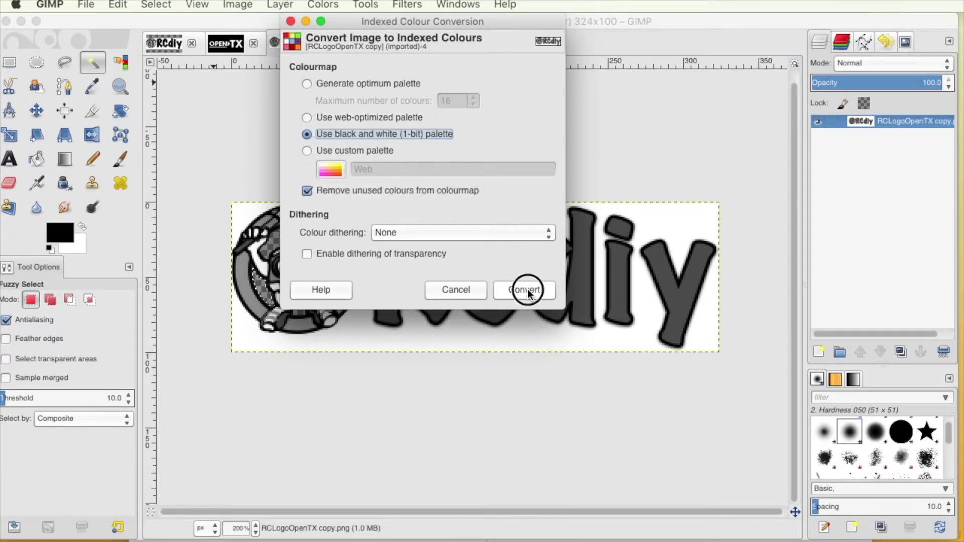
left_click(236, 5)
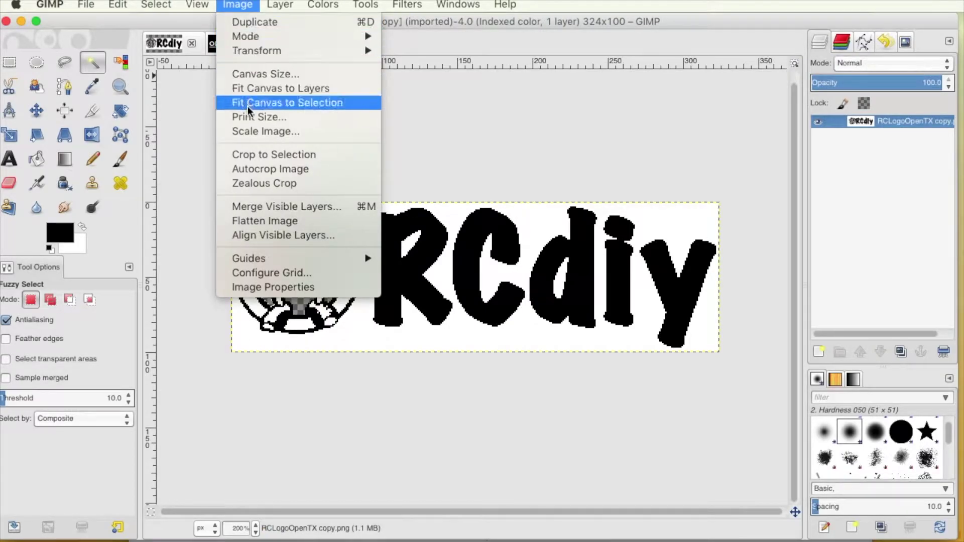
Scale the image to width 128 with the linked height becoming 40
left_click(244, 133)
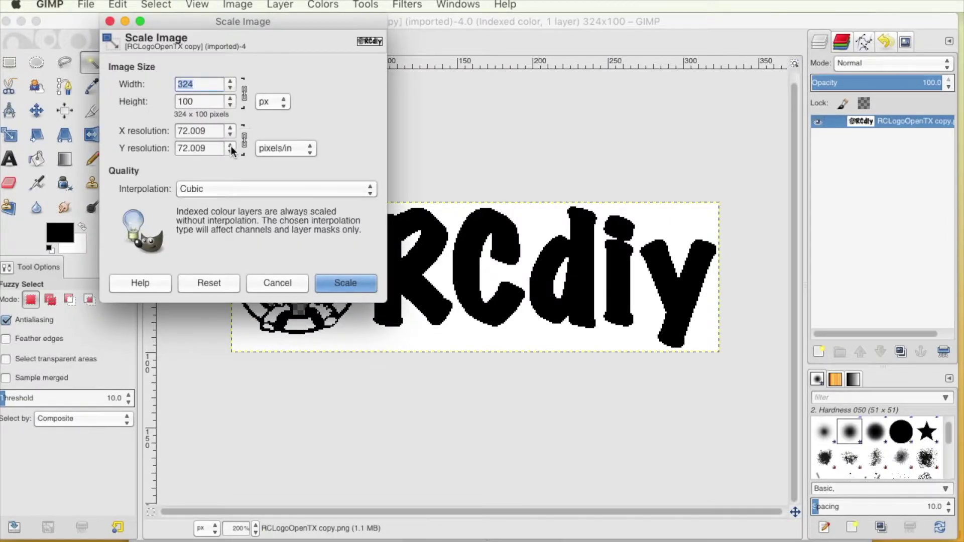
left_click(203, 98)
left_click(208, 83)
double_click(185, 84)
left_click(201, 101)
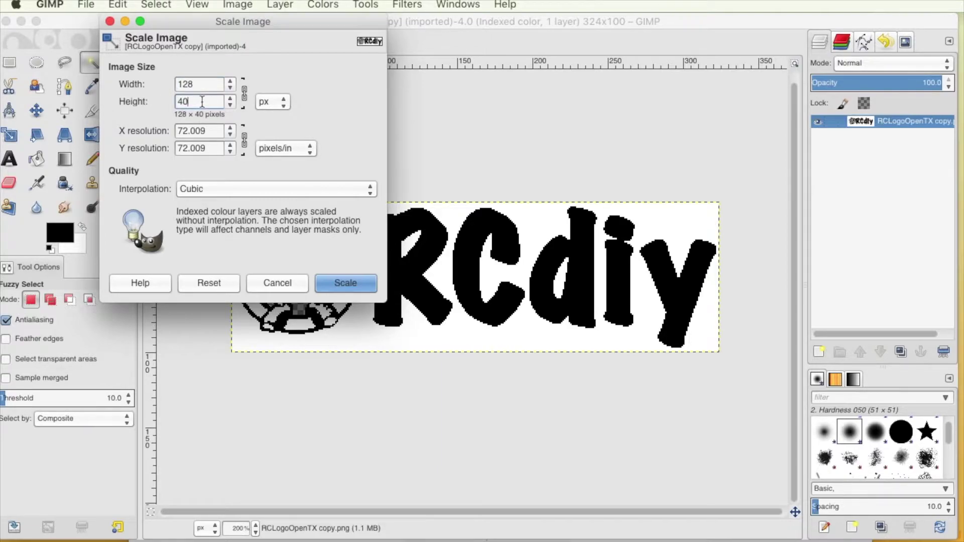
left_click(341, 284)
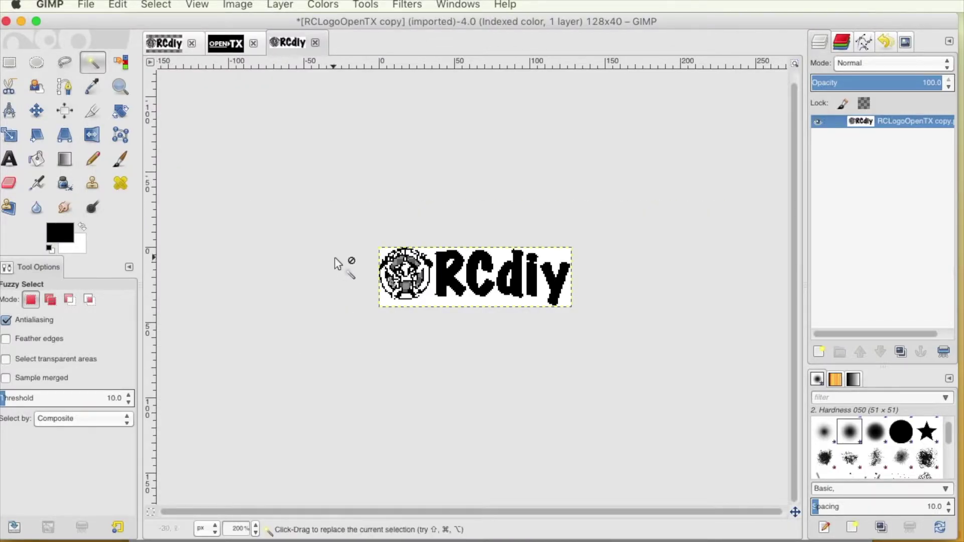
left_click(233, 5)
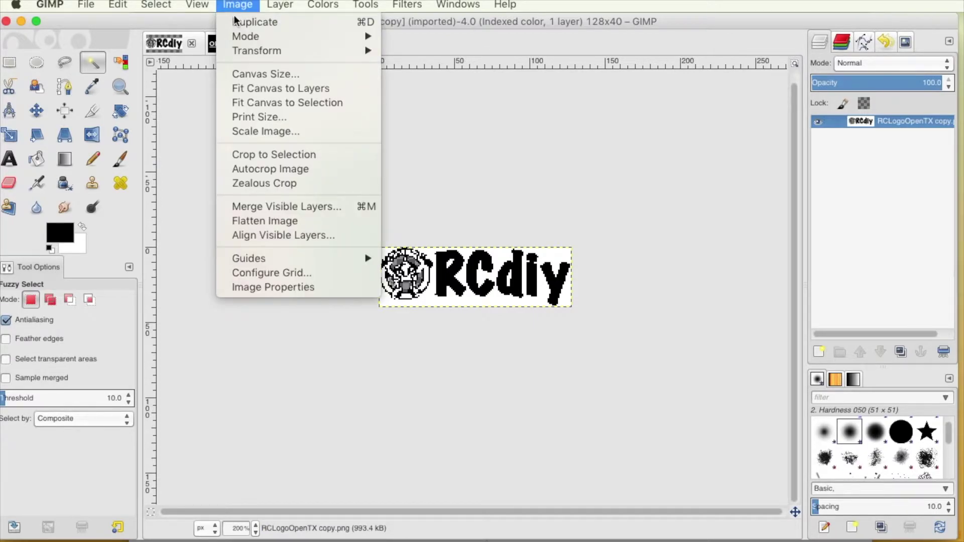
Resize the canvas to 128x64, centring the logo vertically
left_click(248, 75)
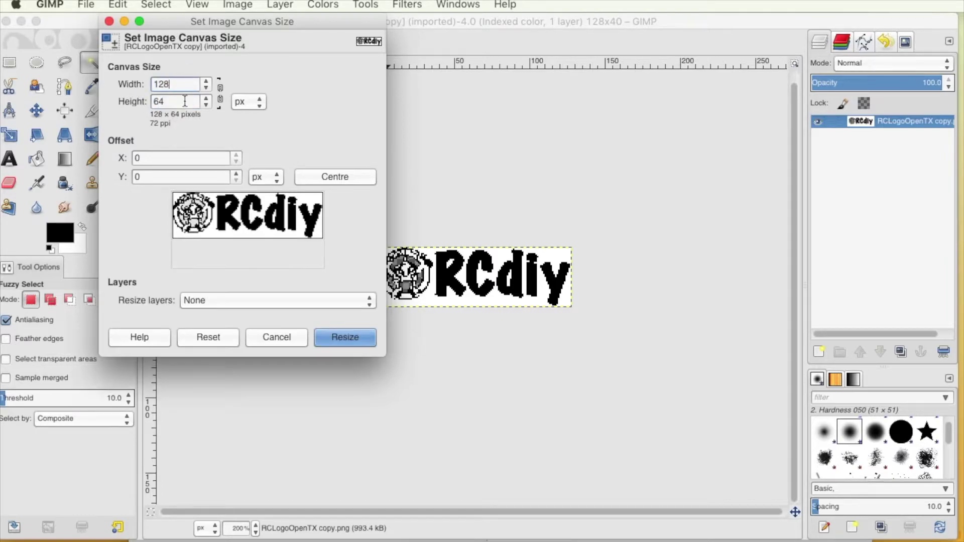
left_click(342, 176)
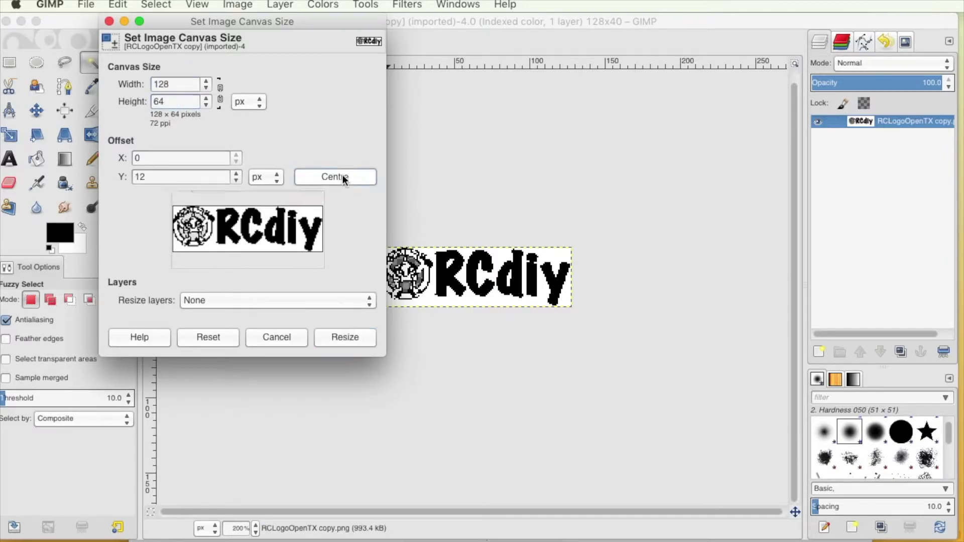
left_click(343, 338)
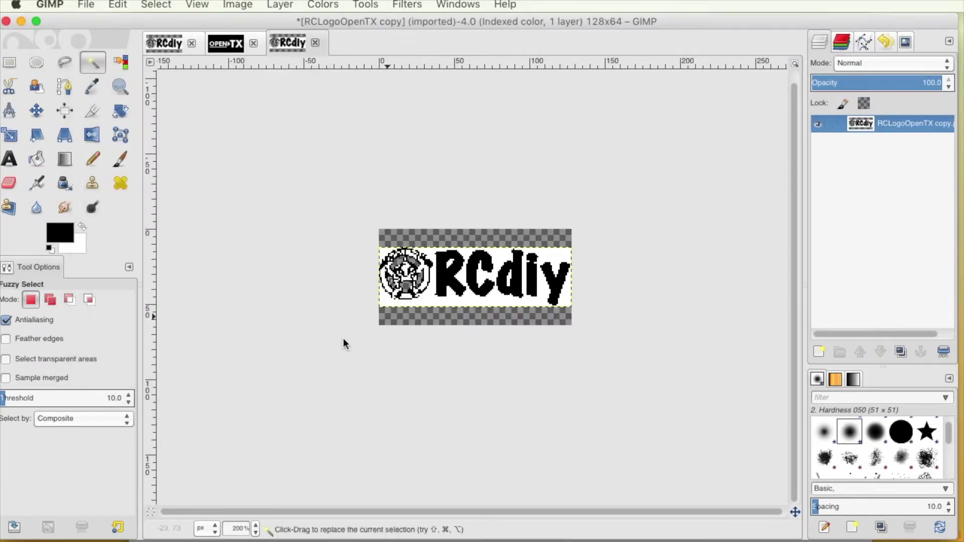
left_click(83, 5)
Export the image as RCLogoOpenTX.bmp into Start Screens, ignoring the alpha channel
left_click(107, 200)
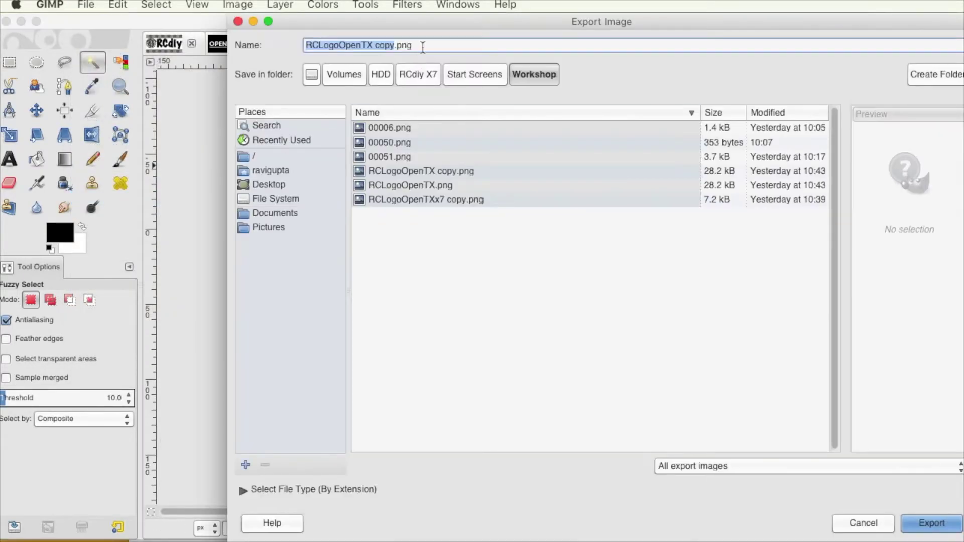
left_click(425, 42)
key("BackSpace")
key("BackSpace")
key("BackSpace")
key("BackSpace")
key("BackSpace")
key("BackSpace")
key("BackSpace")
key("BackSpace")
key("BackSpace")
type(".bmp")
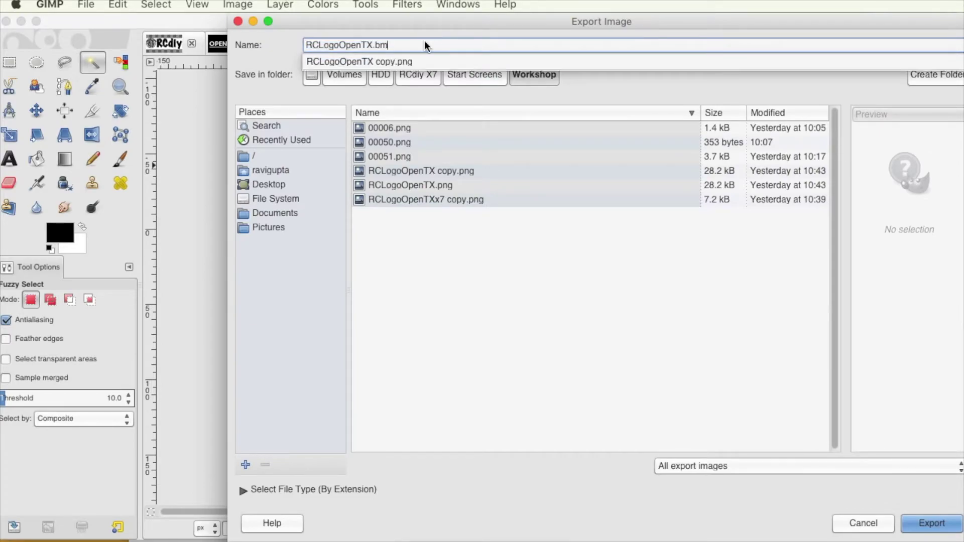
left_click(474, 74)
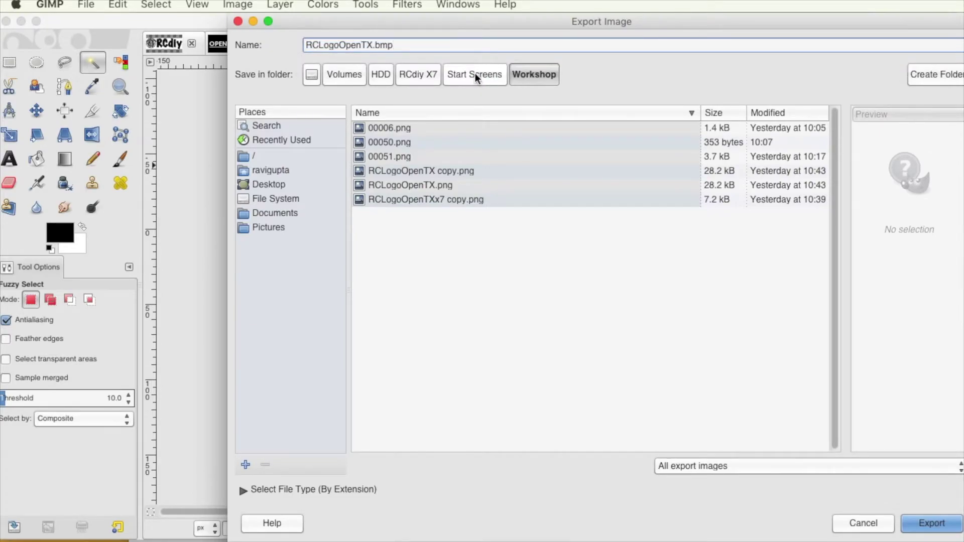
left_click(932, 526)
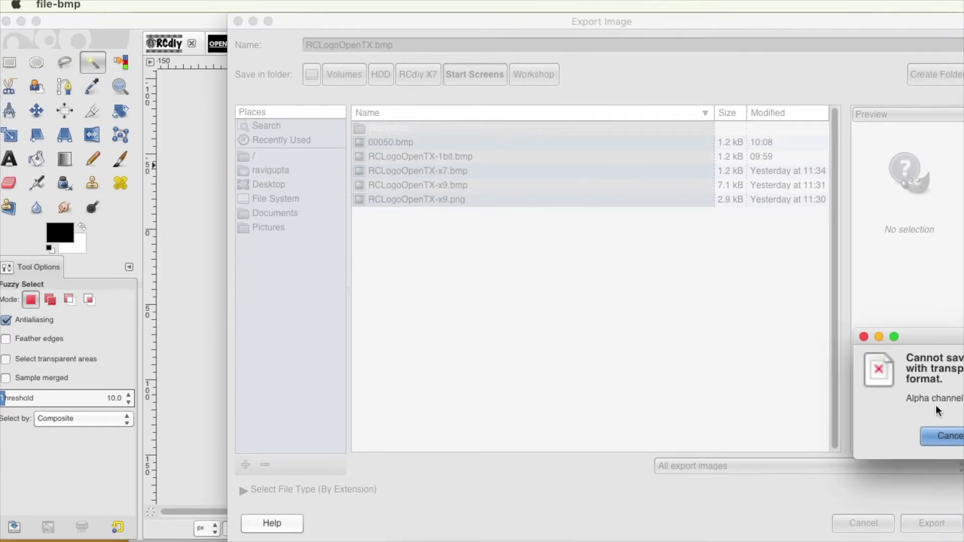
left_click_drag(941, 345, 464, 153)
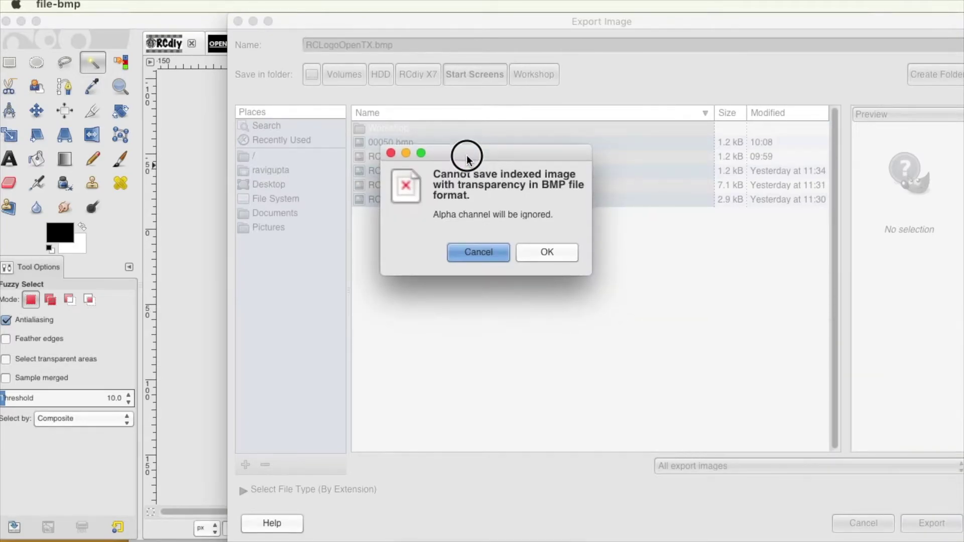
left_click(552, 252)
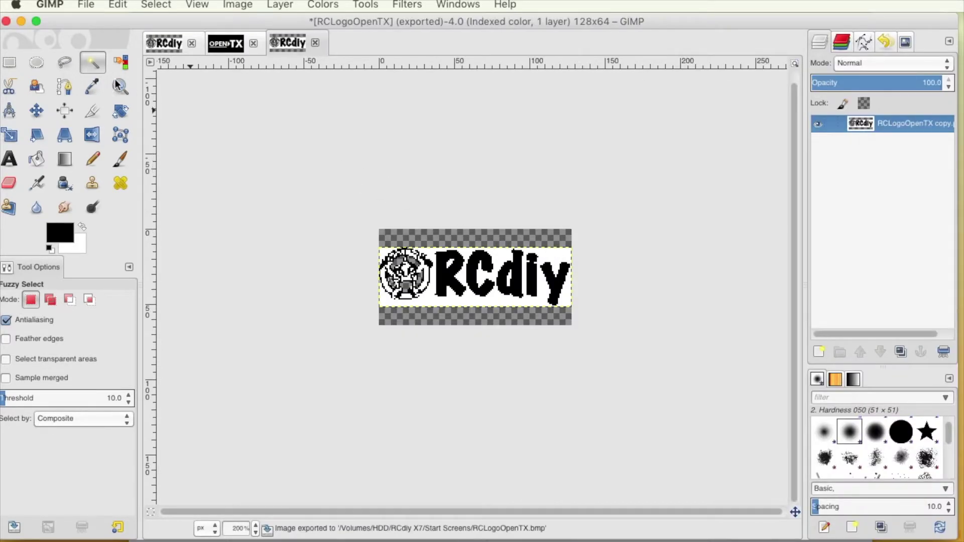
Minimize GIMP and bring the OpenTX Companion window for the Taranis X7 forward
left_click(20, 22)
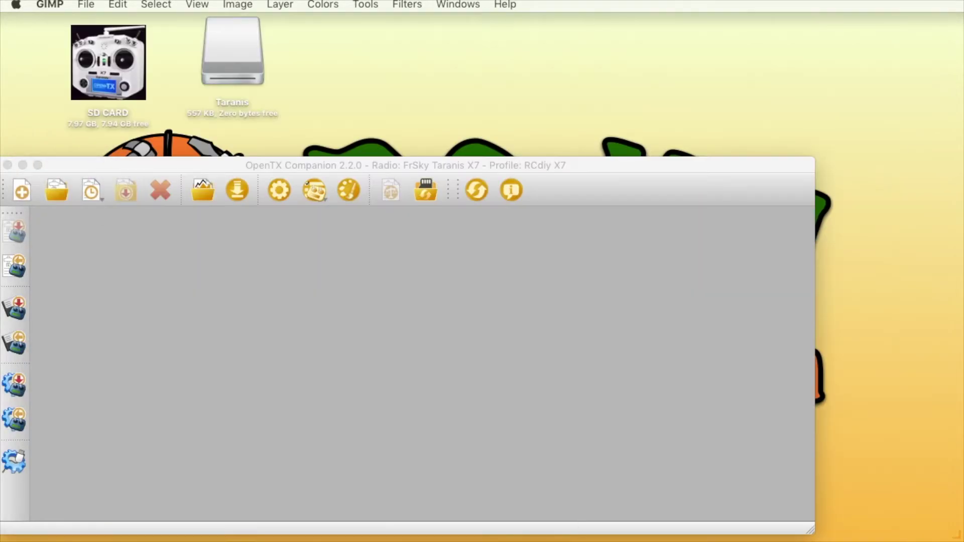
left_click(234, 64)
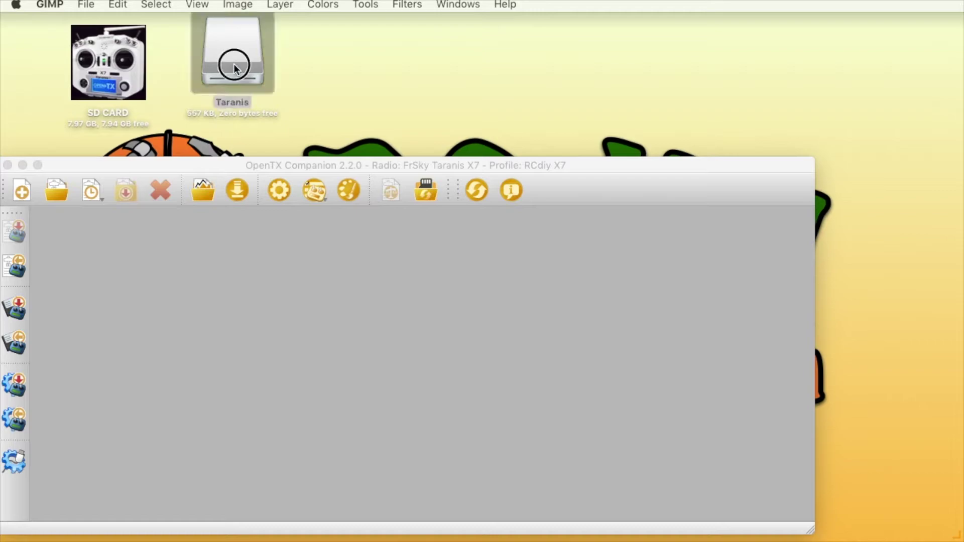
left_click(115, 62)
left_click(287, 166)
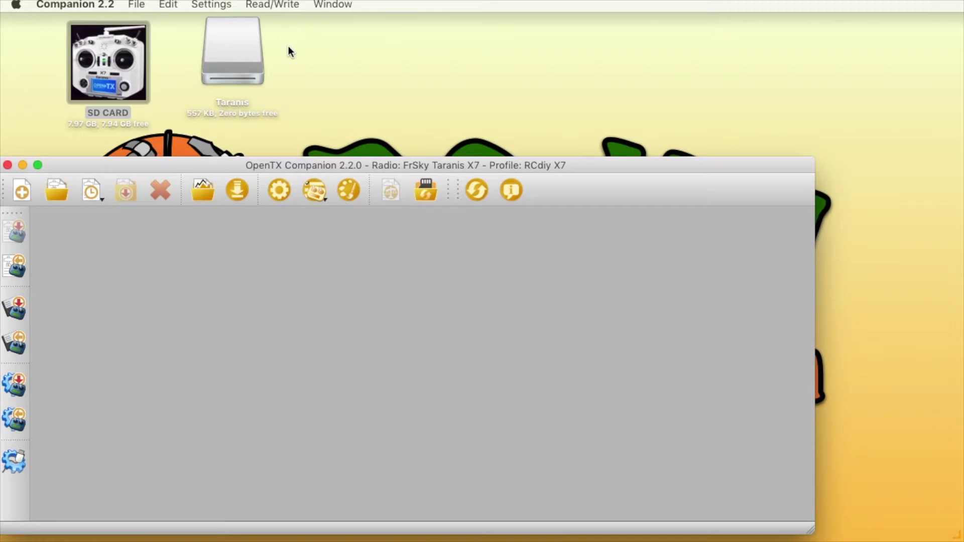
left_click_drag(299, 165, 302, 142)
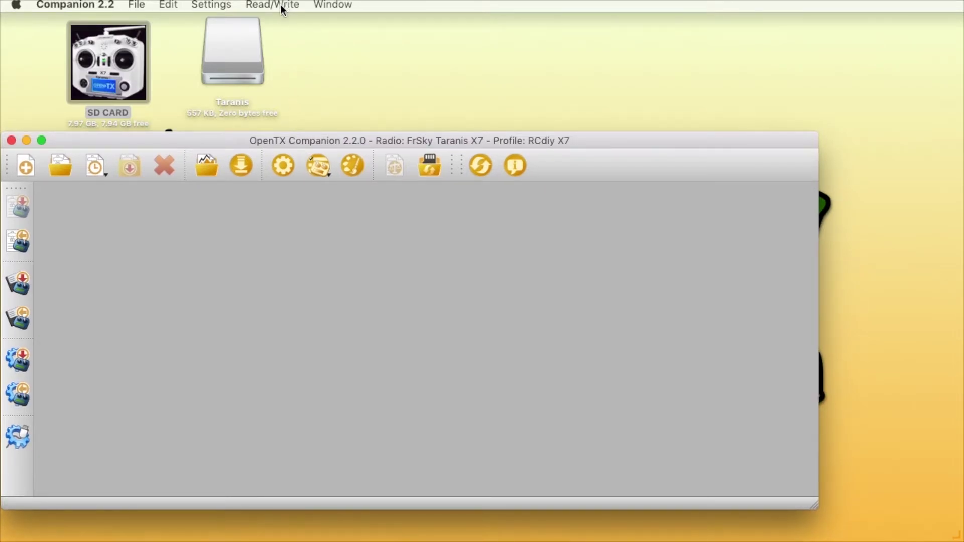
left_click(282, 5)
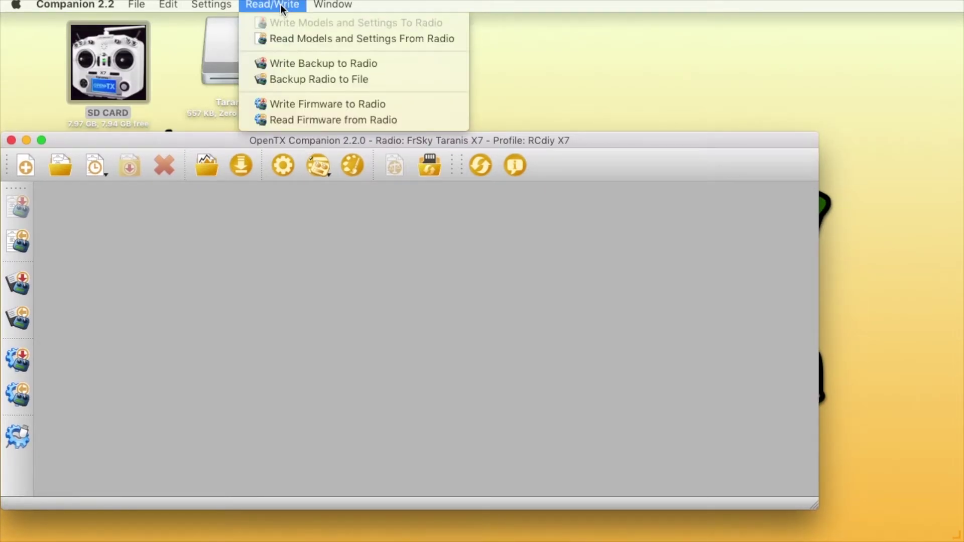
Read the radio firmware into before-image-change.bin in the SD card's FIRMWARE folder
left_click(289, 121)
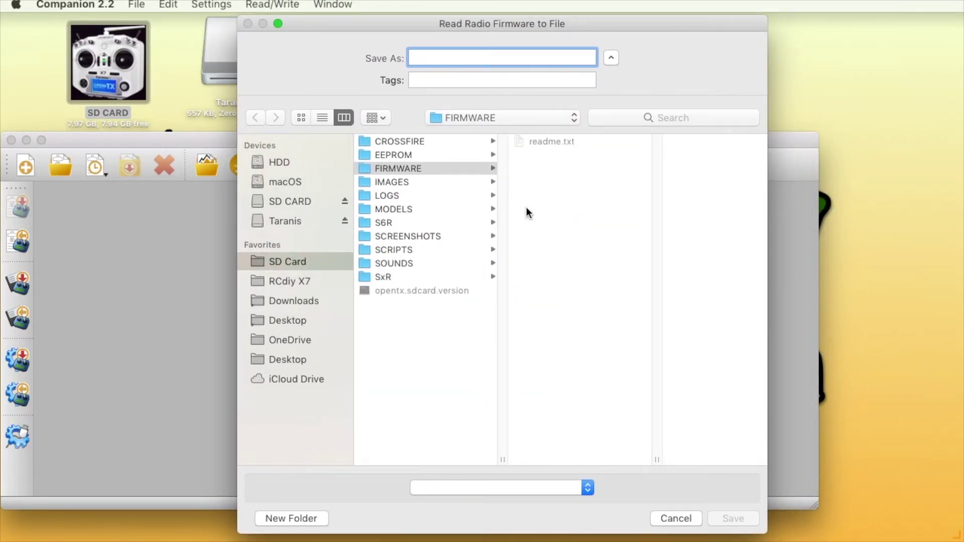
left_click(370, 168)
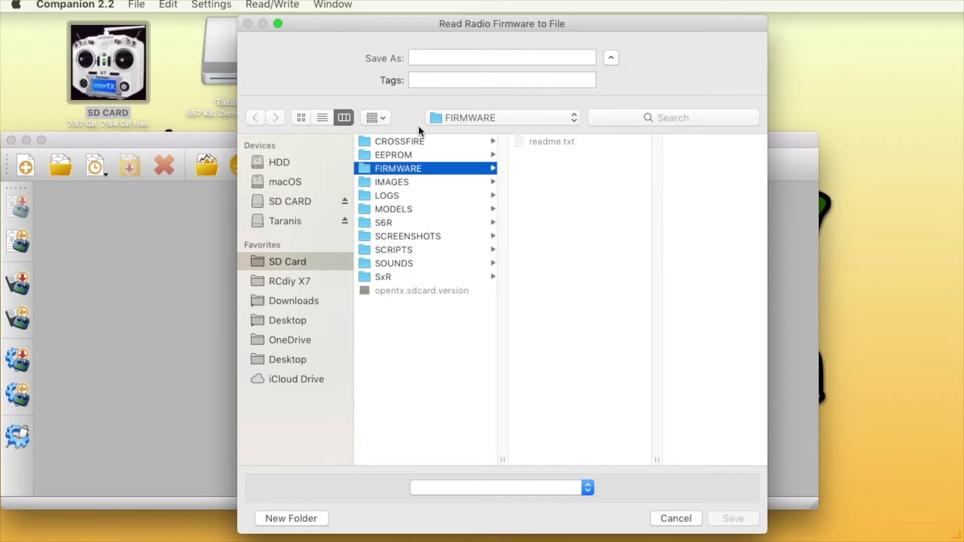
left_click(427, 56)
type("bef")
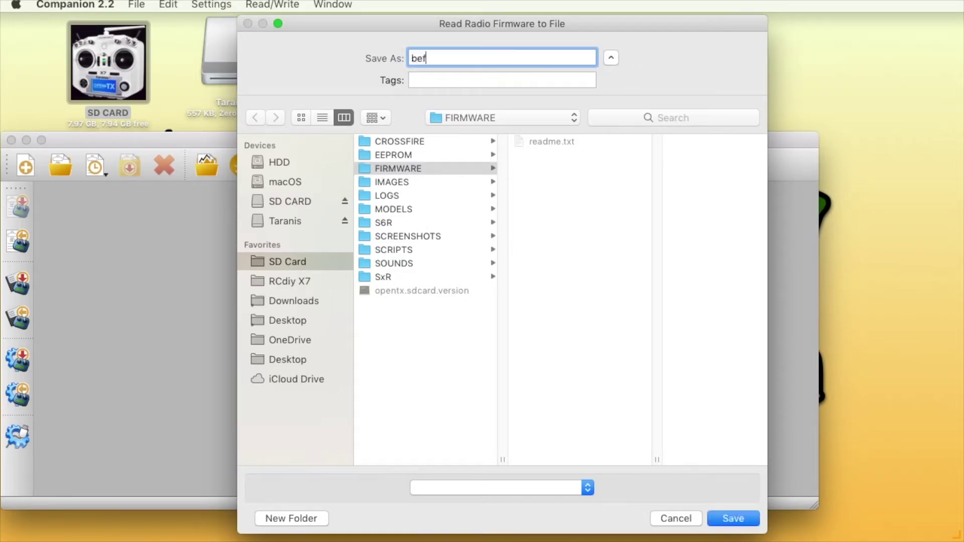
type("ore-image-change.bin")
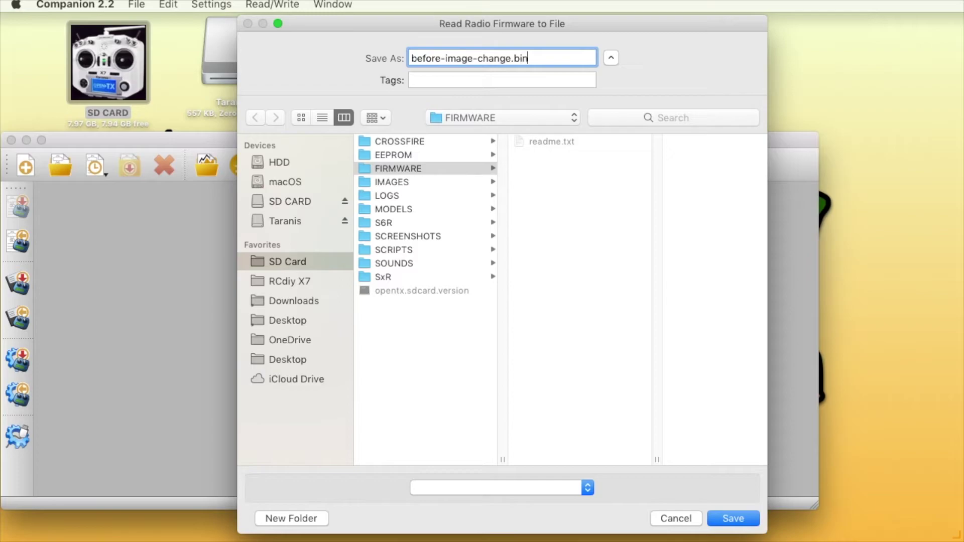
left_click(734, 520)
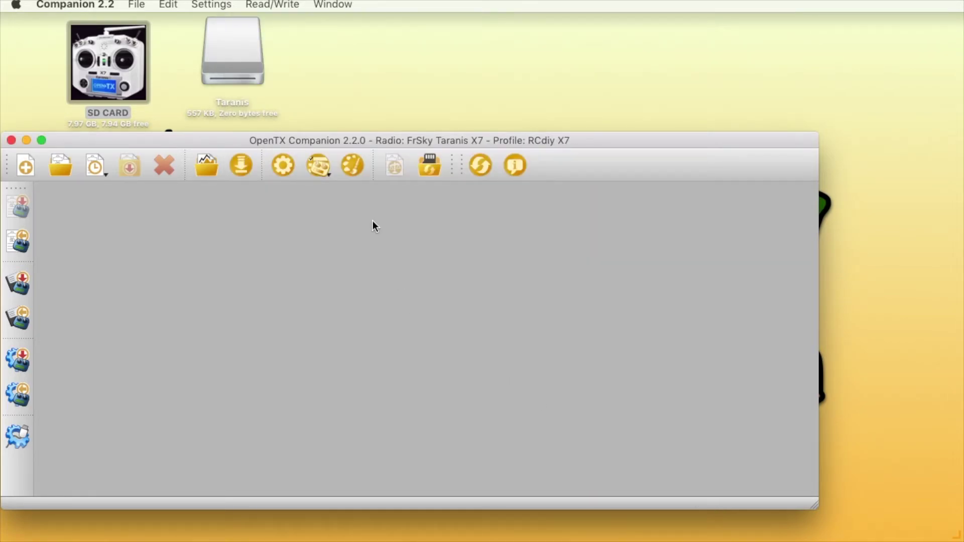
Load before-image-change.bin into the Write Firmware to Radio dialog
left_click(274, 6)
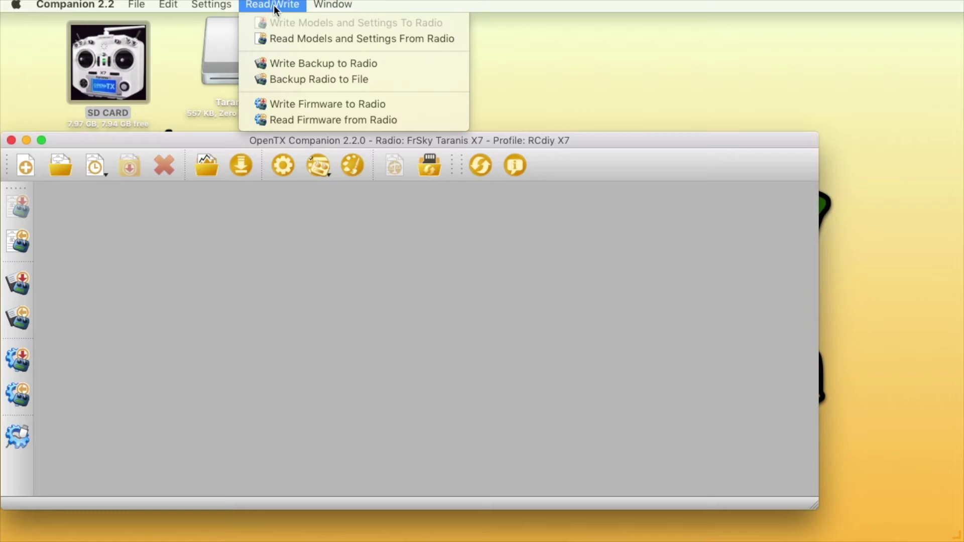
left_click(282, 104)
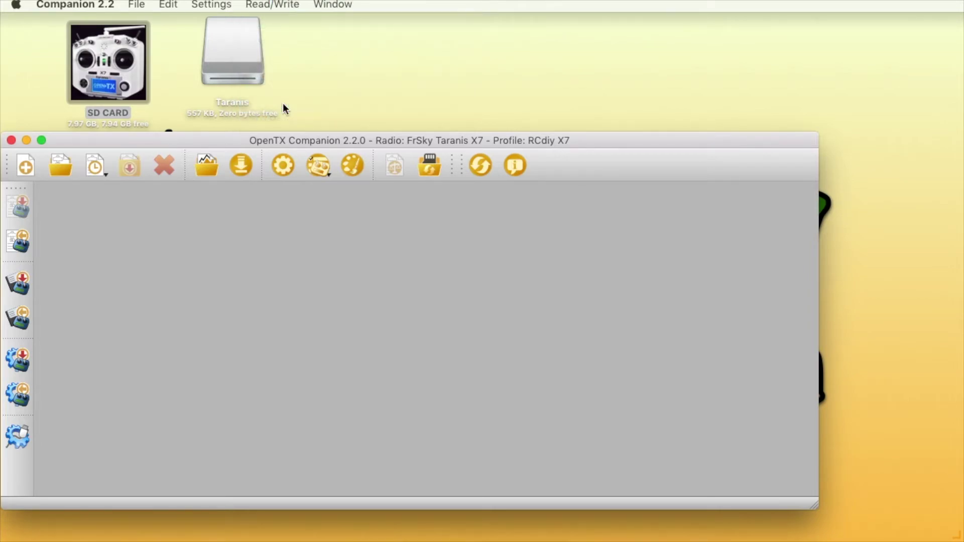
left_click(487, 224)
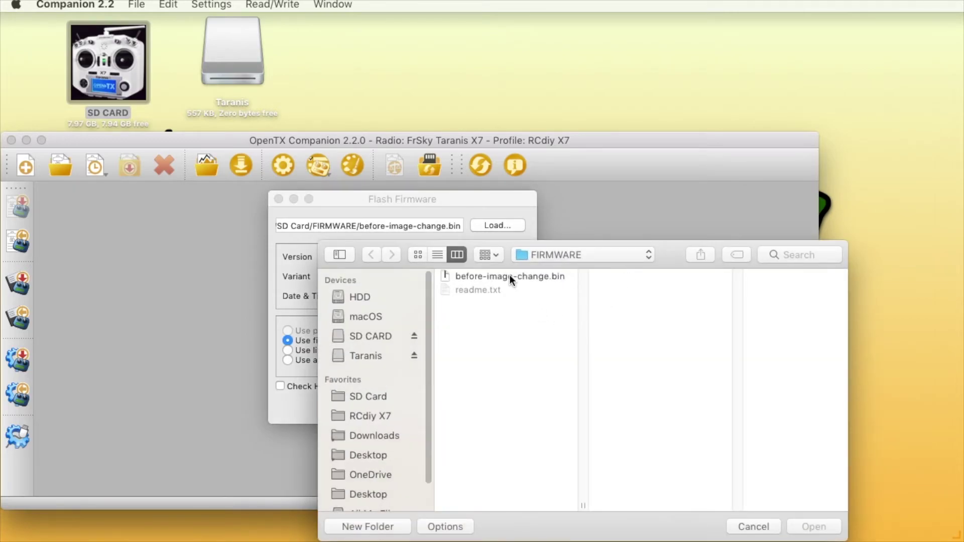
left_click(512, 277)
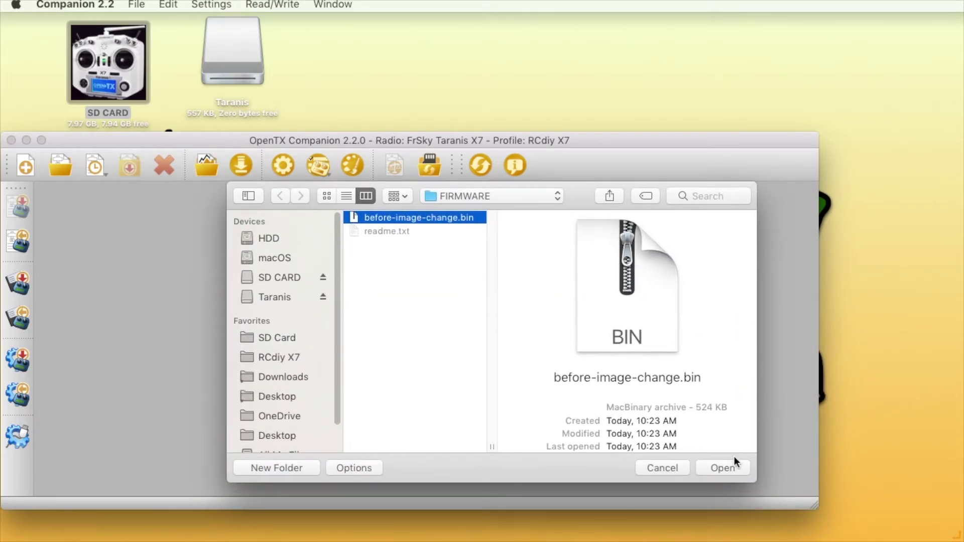
left_click(729, 470)
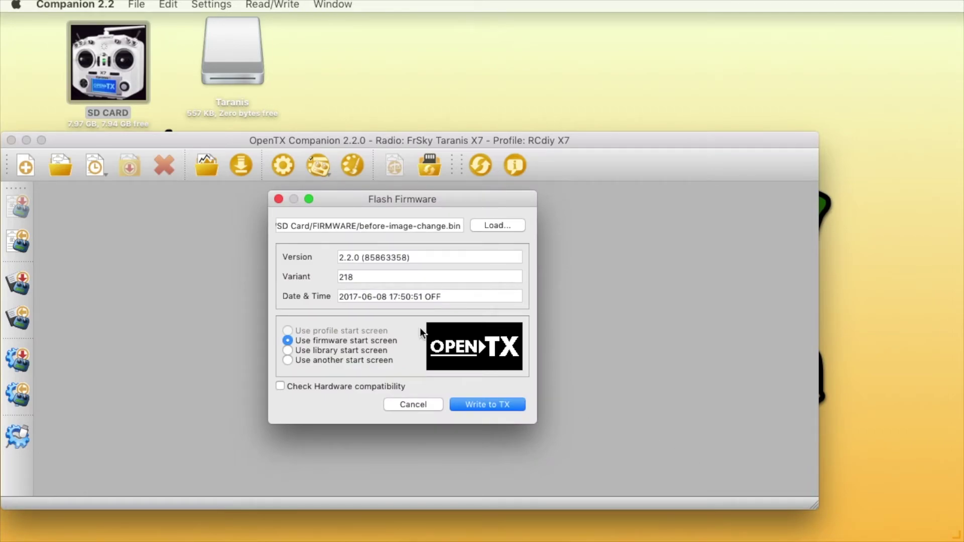
left_click(288, 359)
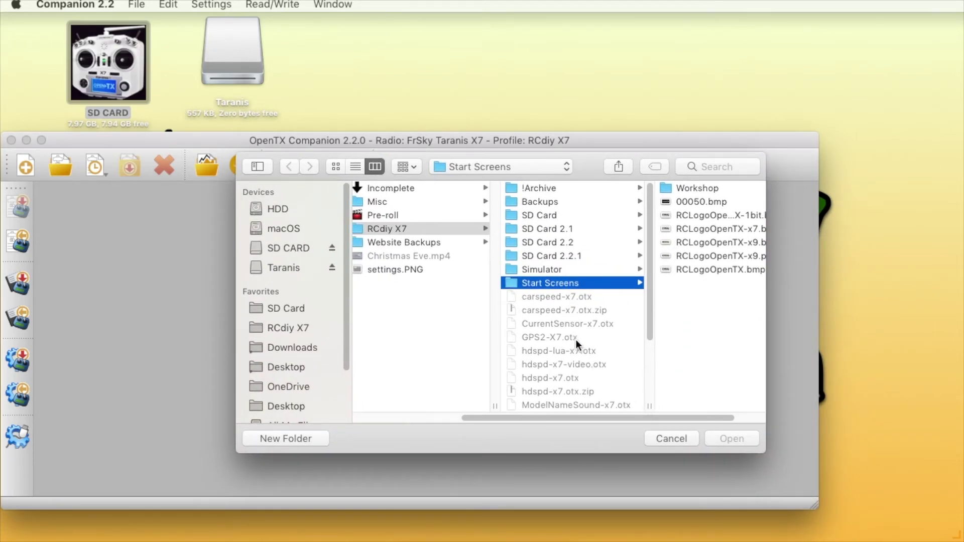
Choose RCLogoOpenTX.bmp as the custom start screen image
left_click_drag(573, 412, 613, 413)
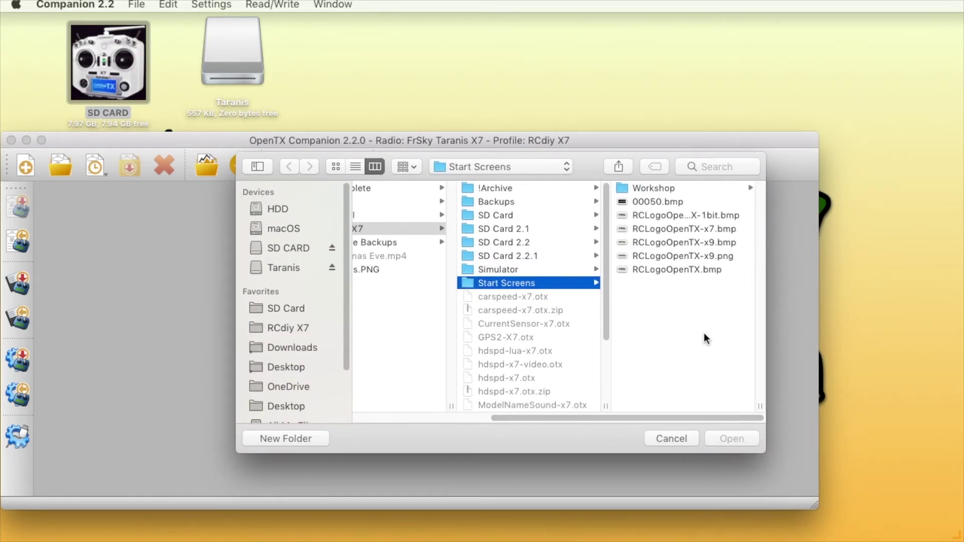
left_click(664, 270)
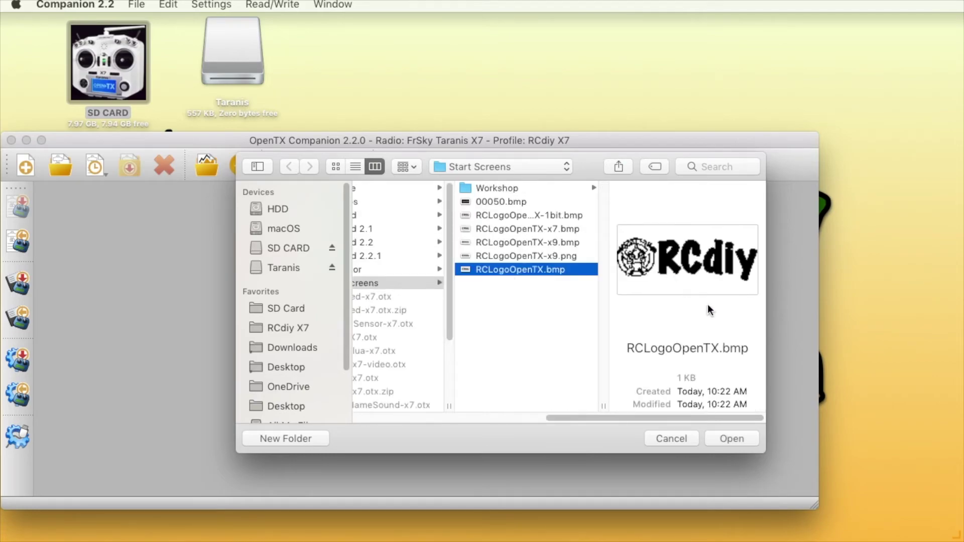
left_click(731, 439)
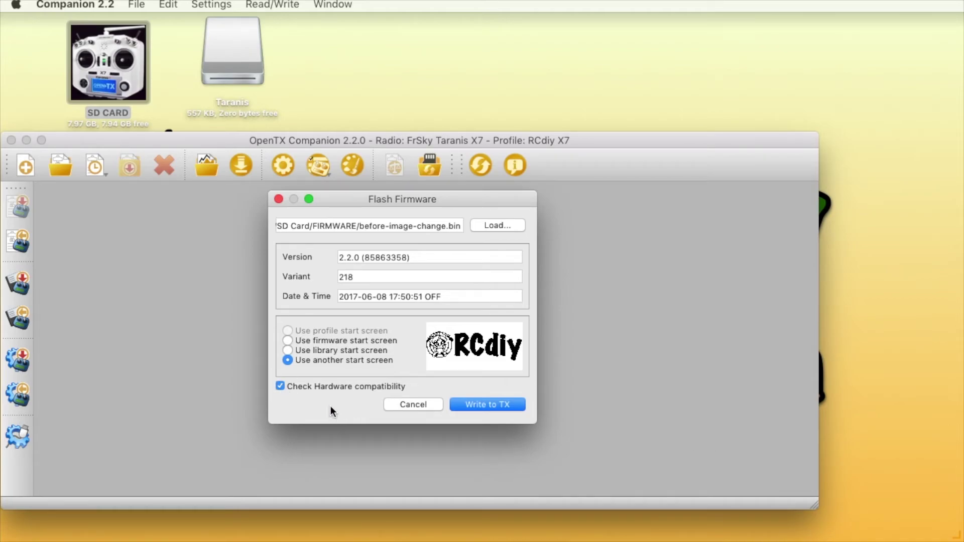
Write the firmware to the Taranis X7, close the report, and select both desktop drives
left_click(483, 405)
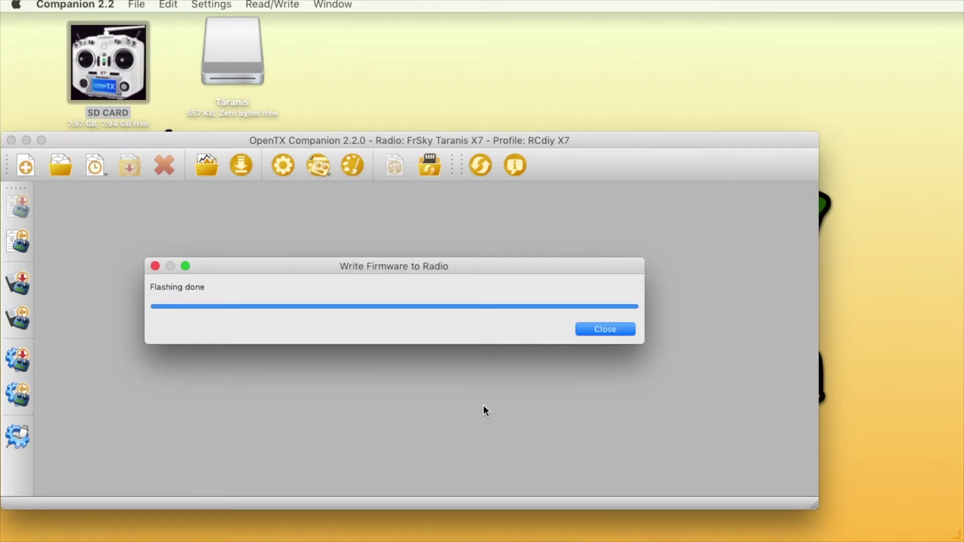
left_click(604, 330)
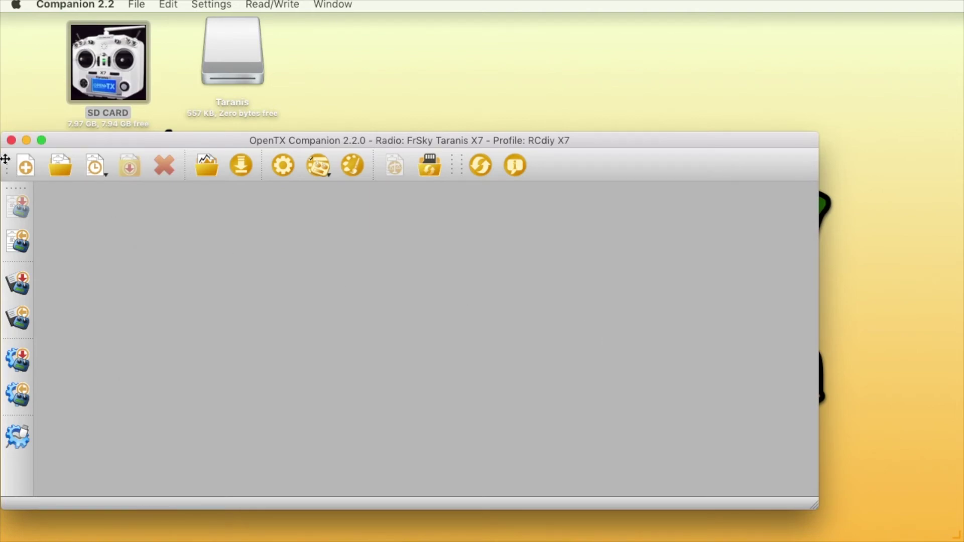
left_click_drag(267, 79, 120, 68)
Eject the selected SD CARD and Taranis drives with Cmd+E
right_click(121, 67)
left_click(390, 109)
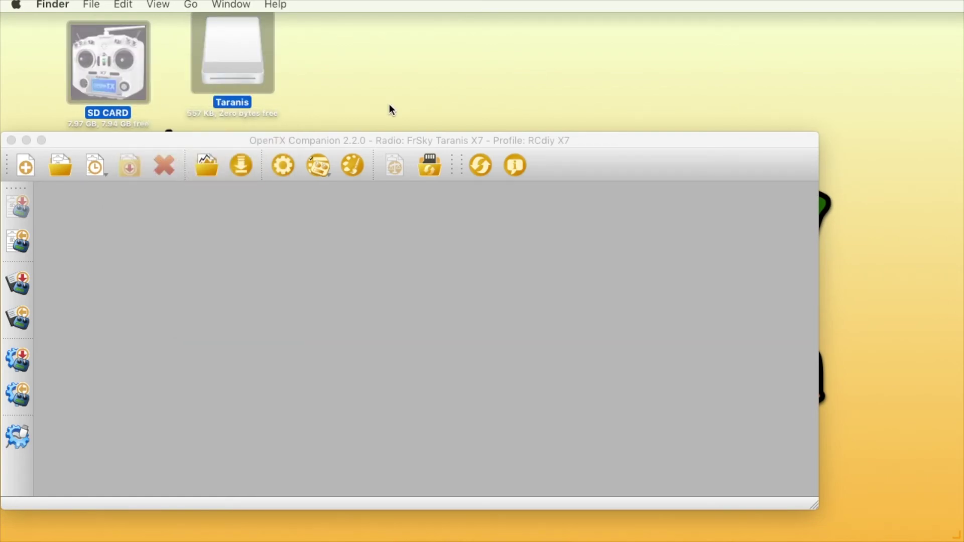
key("super+e")
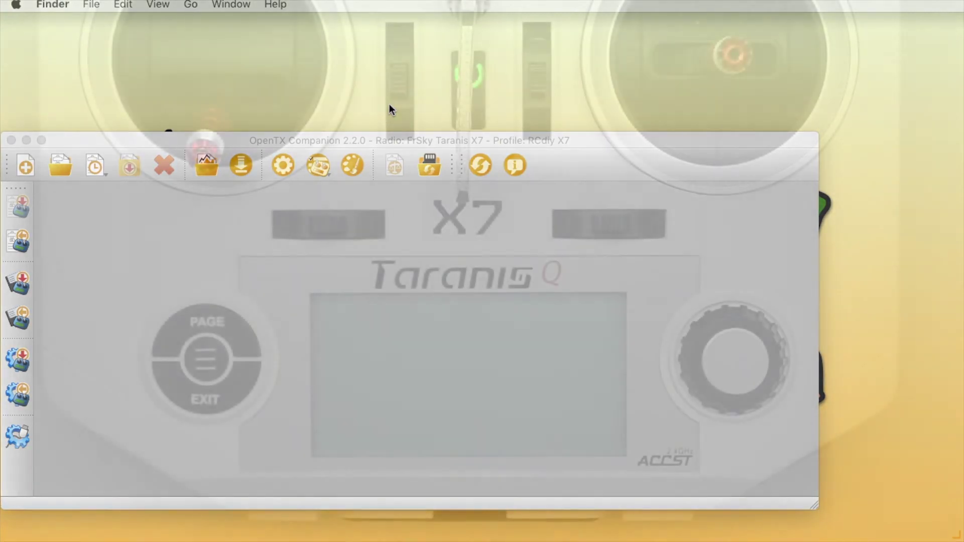